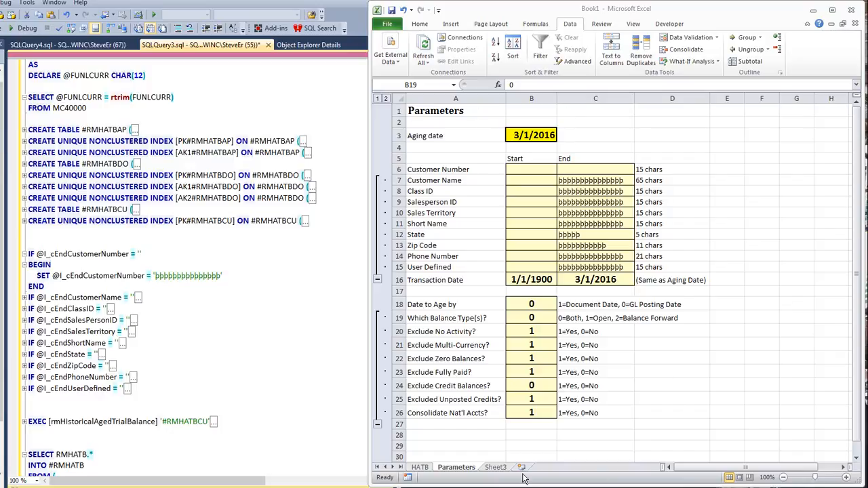
- Collapse both grouped row sections on the Parameters sheet and expand them again
left_click(380, 282)
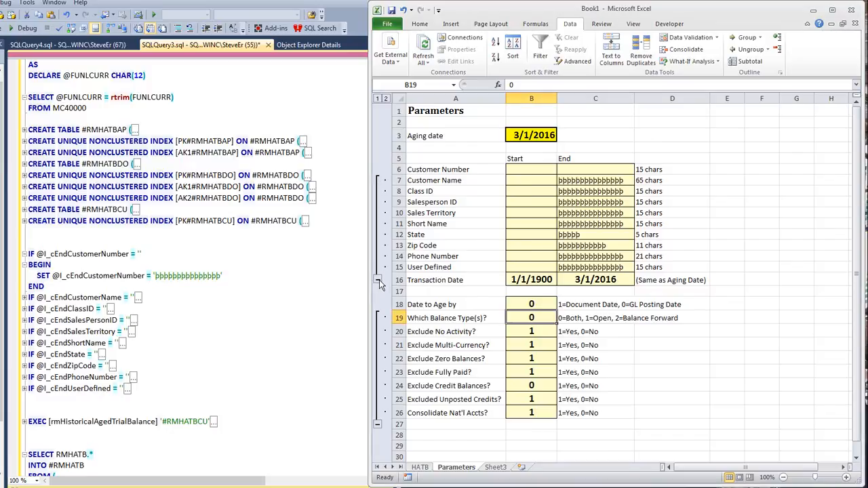
left_click(380, 281)
left_click(380, 328)
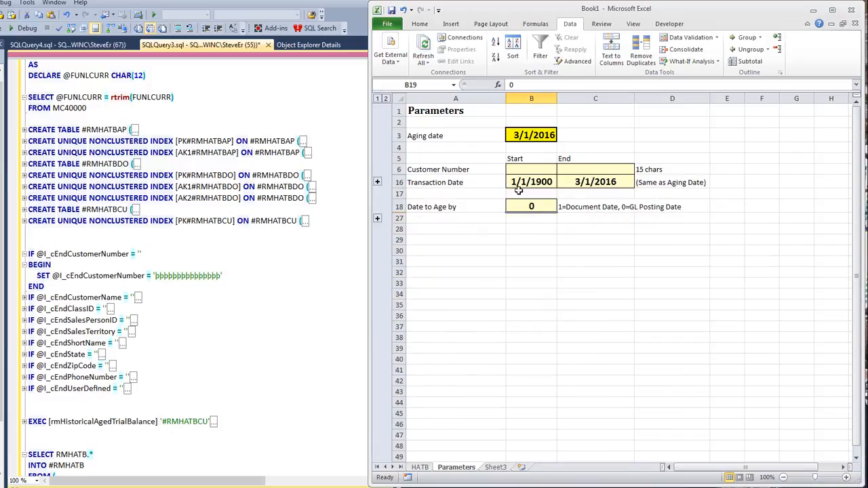
left_click(378, 217)
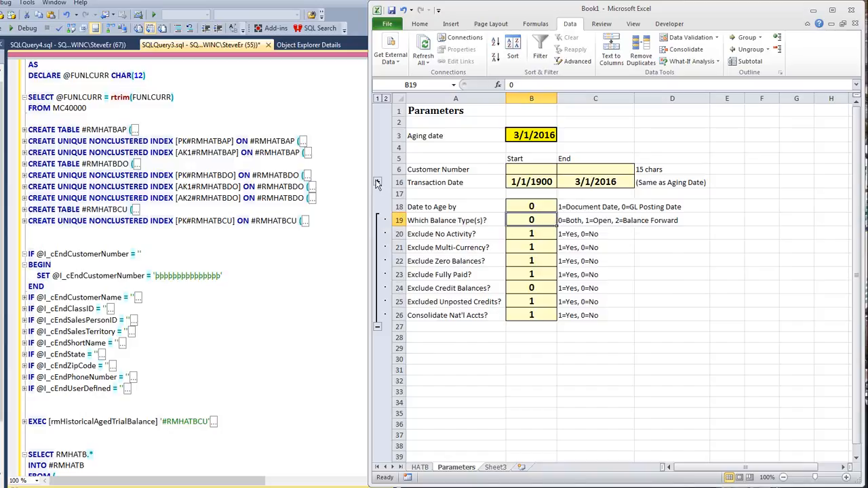
left_click(378, 182)
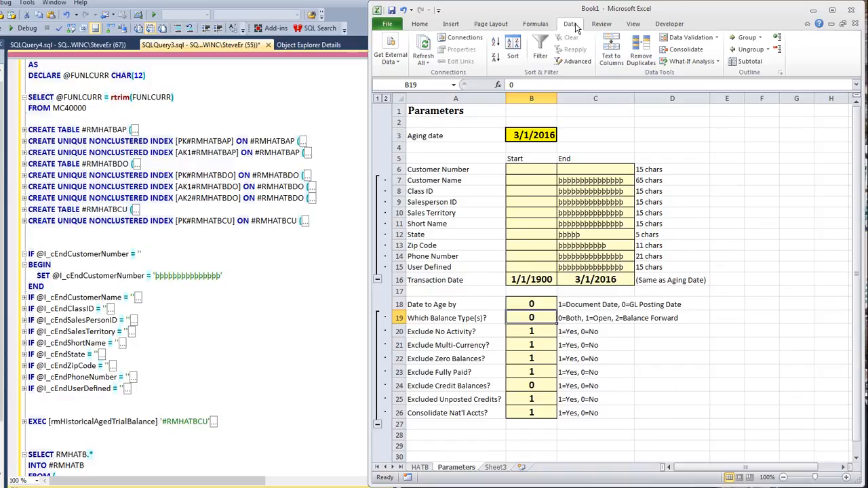
- Open the properties of the Query from Fabrikam connection and enter the description "Stored Procedure data source from Fabrikam for HATB"
left_click(464, 39)
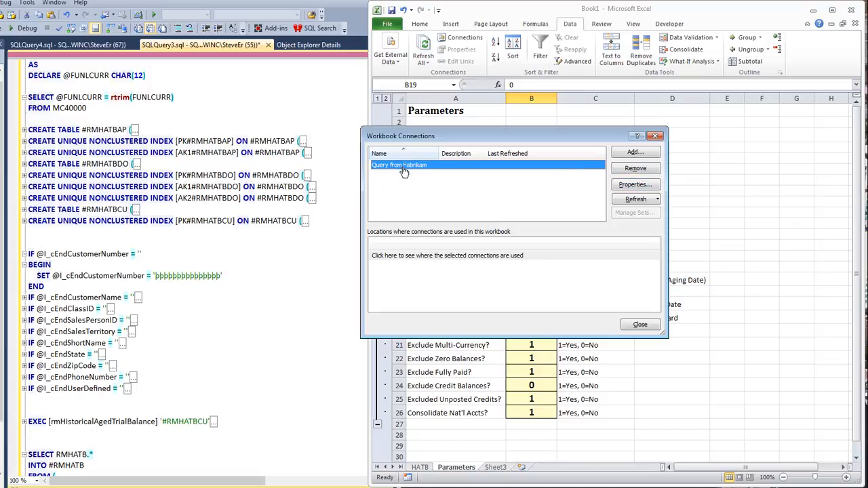
left_click(634, 185)
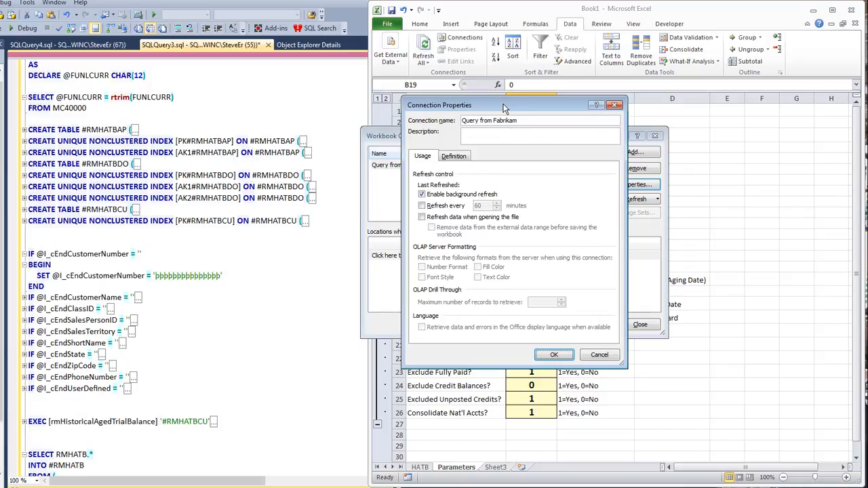
left_click_drag(504, 107, 562, 178)
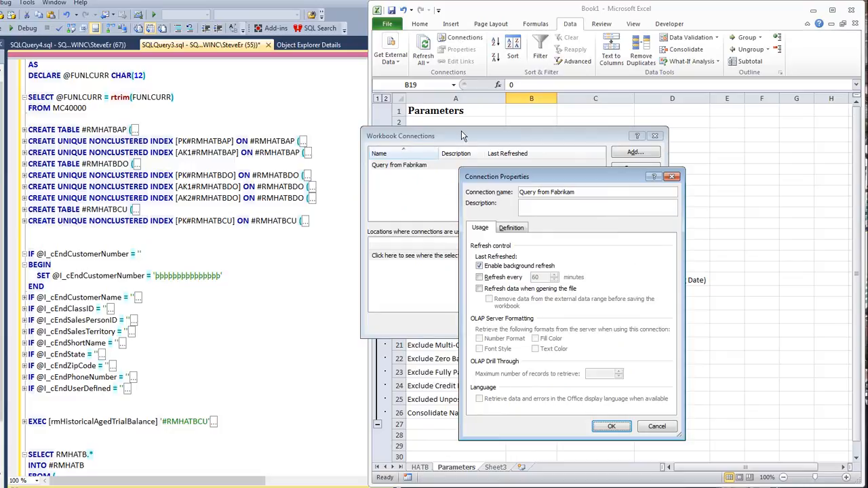
left_click_drag(506, 177, 406, 130)
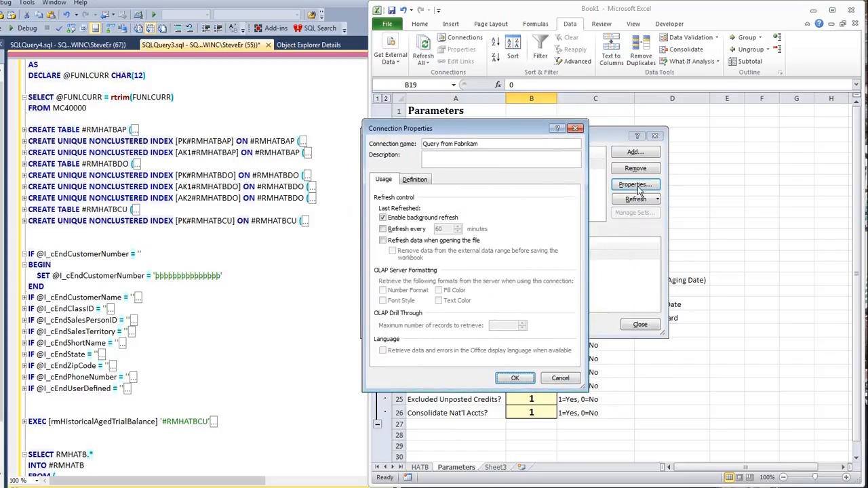
left_click_drag(472, 136, 520, 129)
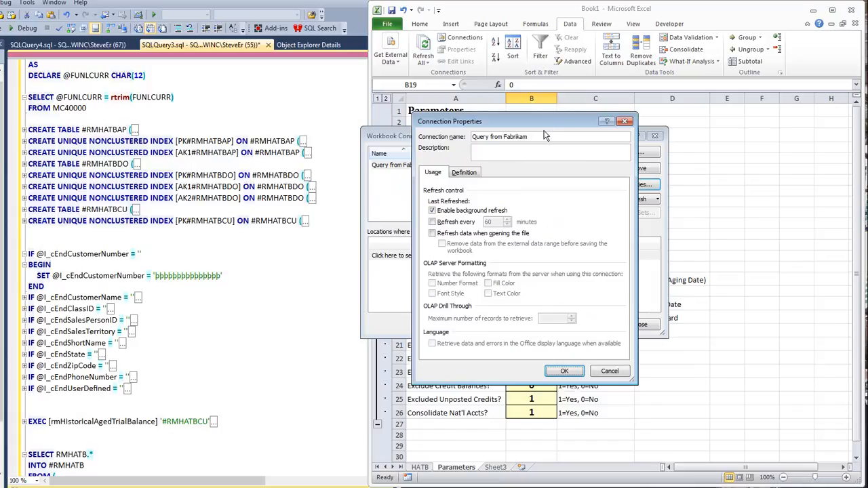
left_click(487, 151)
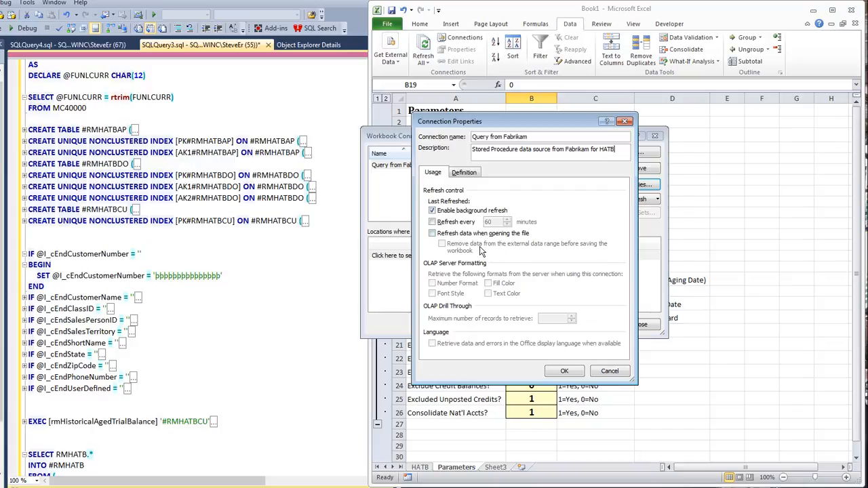
- Check the database name in the connection string of the query definition and open the query's parameter settings
left_click(465, 174)
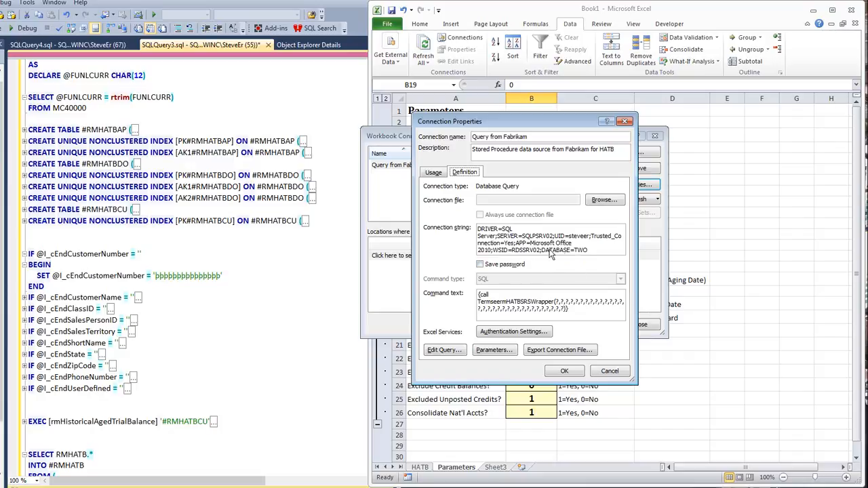
left_click(592, 249)
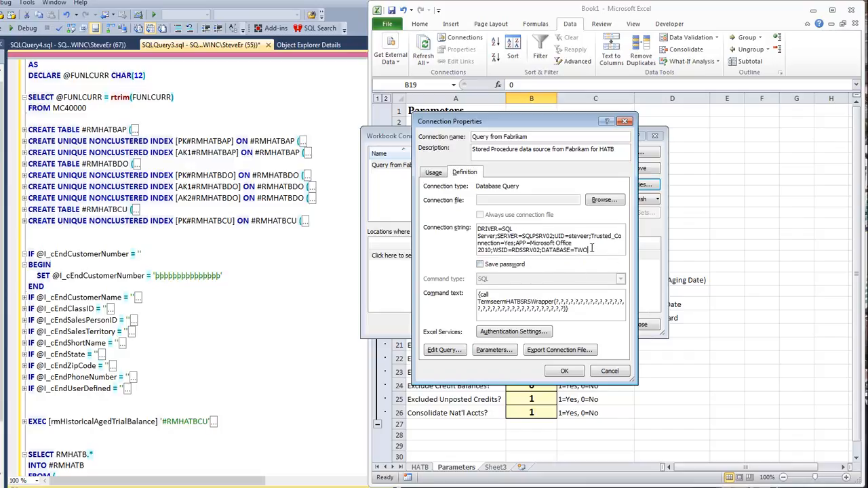
double_click(577, 251)
left_click(493, 350)
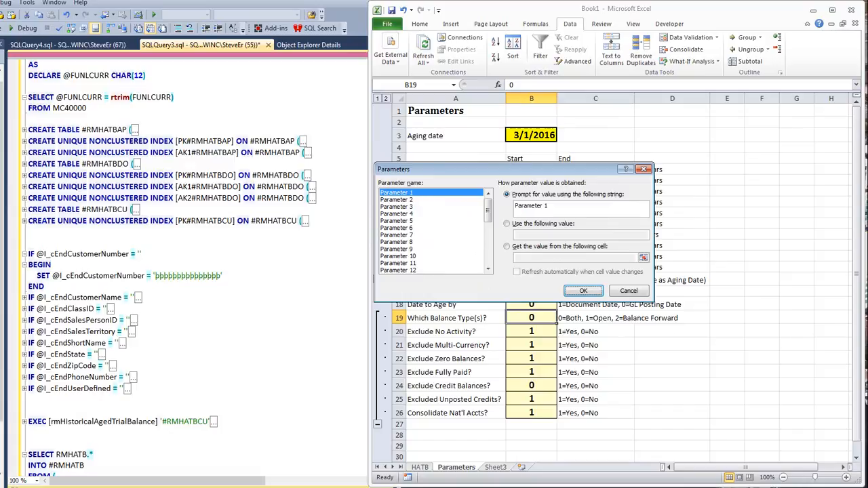
- Switch to SQL Server Management Studio to review the numbered parameters of the TermseermHATBSRSWrapper procedure, then return to Excel's query parameters
left_click(272, 276)
left_click_drag(390, 154, 390, 103)
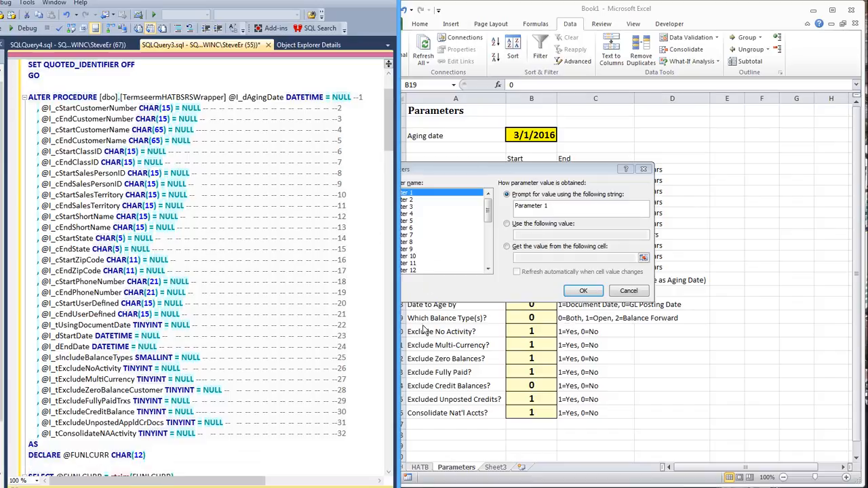
left_click(488, 170)
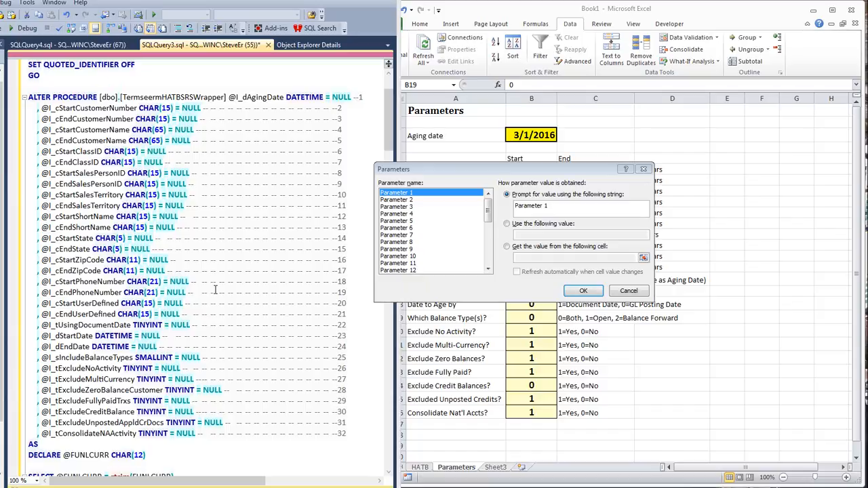
left_click(505, 172)
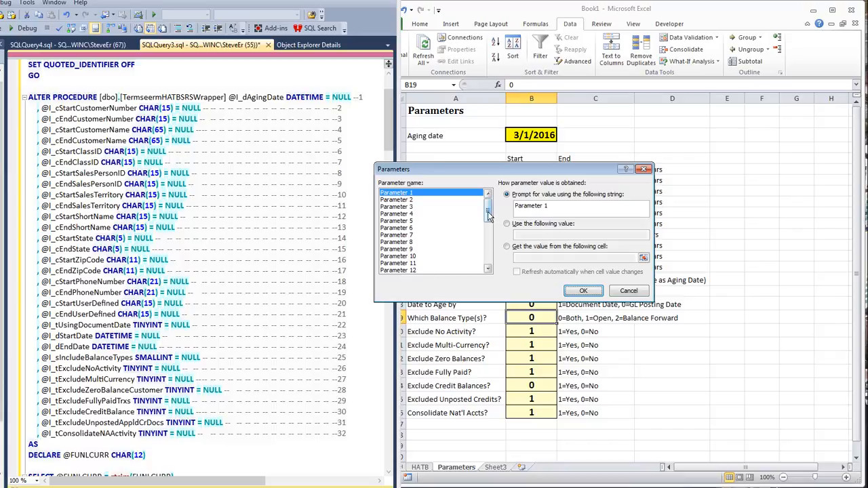
- Set the prompt text of Parameter 1 to "Aging Date"
mouse_move(488, 215)
left_mouse_down()
mouse_move(491, 257)
mouse_move(492, 207)
left_mouse_up()
left_click_drag(552, 206, 478, 214)
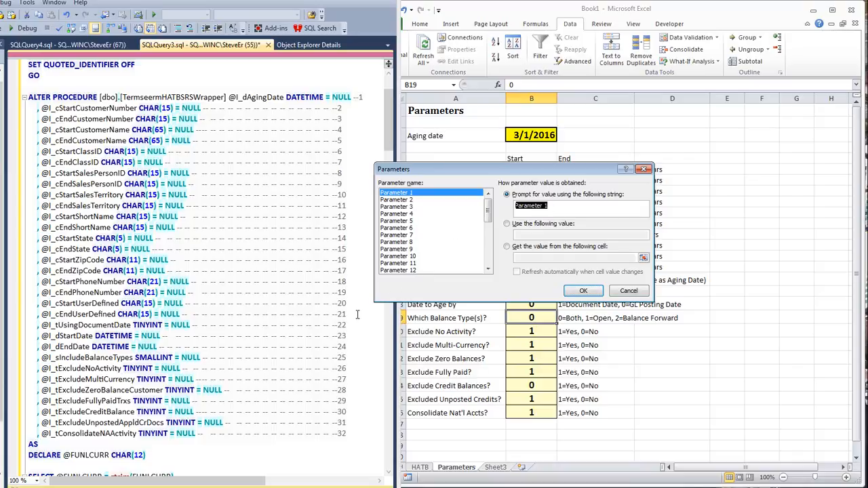
type("Aging Date")
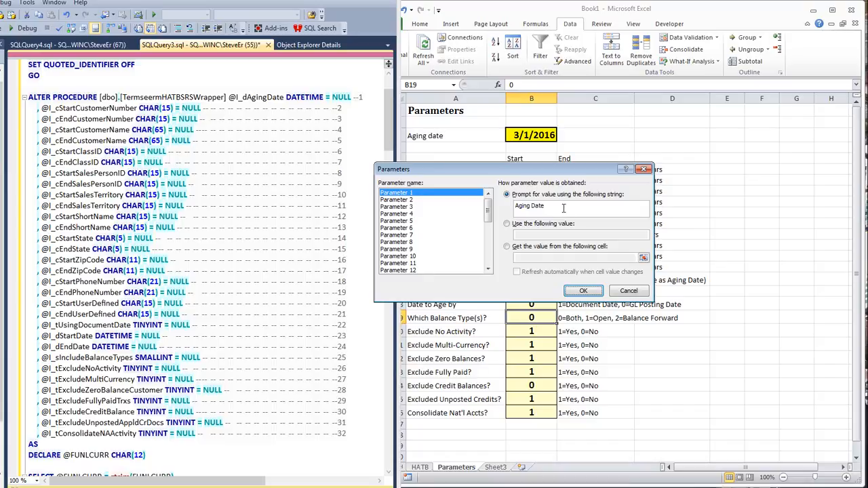
- Make Parameter 1 get its value from the aging date in cell B3 of the Parameters sheet
left_click(508, 247)
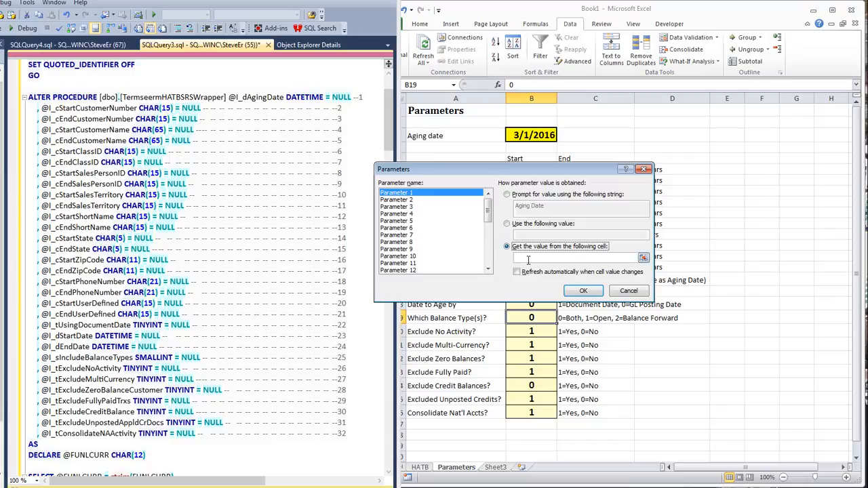
left_click(643, 259)
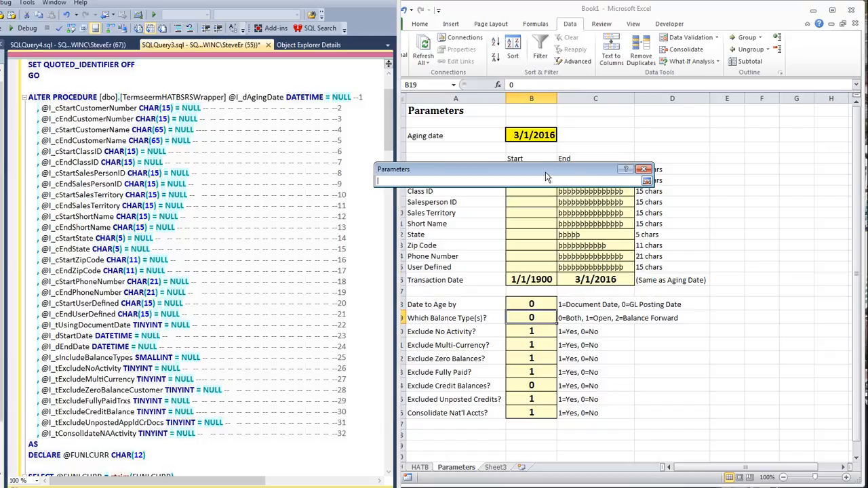
left_click_drag(546, 176, 712, 240)
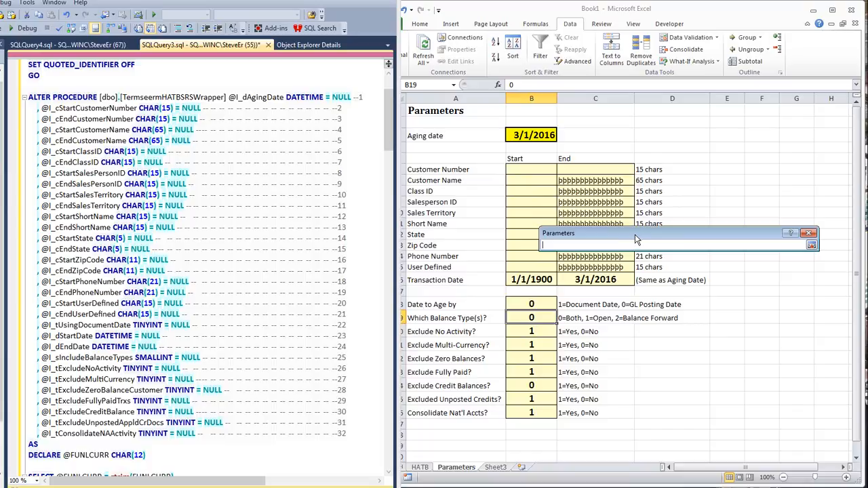
left_click(533, 137)
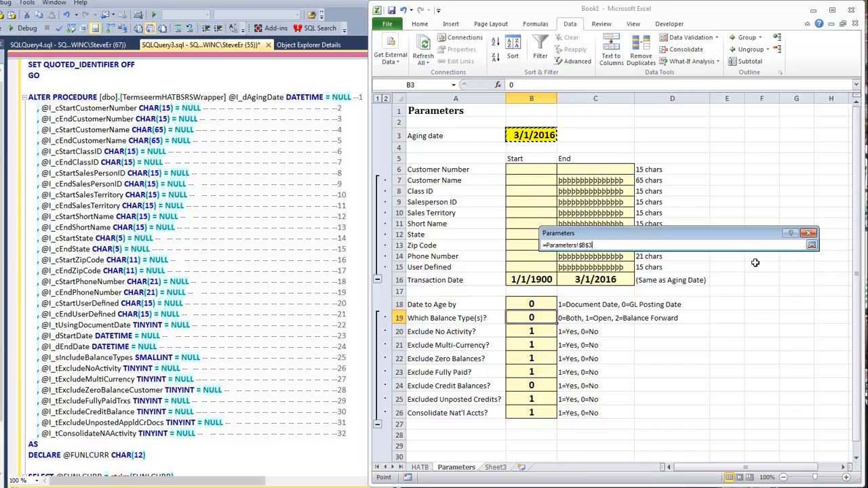
key("Return")
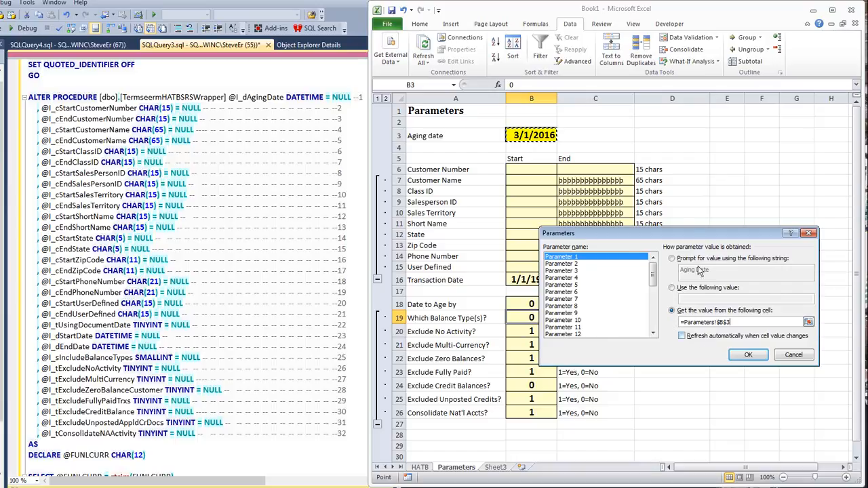
- Make Parameter 2 get its value from the start customer number in cell B6
left_click_drag(650, 238, 676, 297)
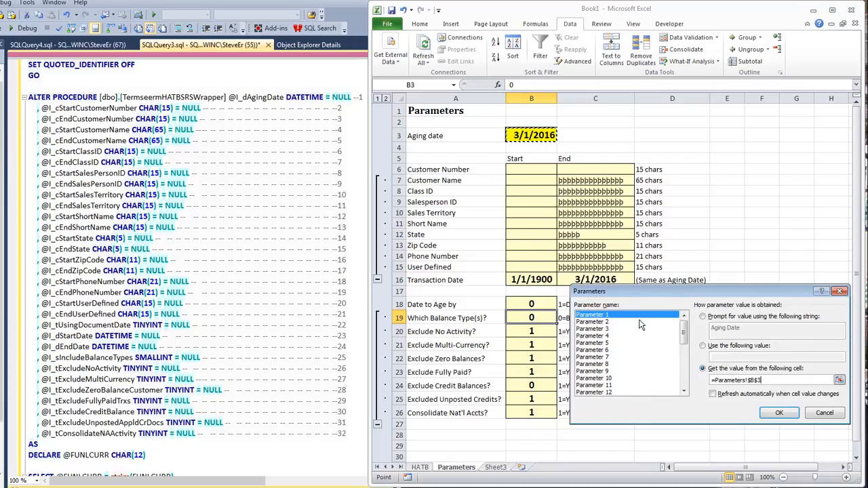
left_click(589, 323)
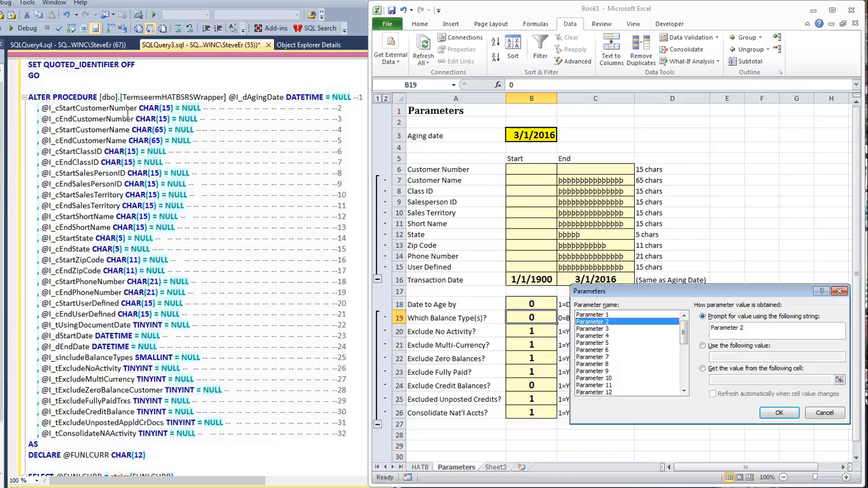
left_click(703, 369)
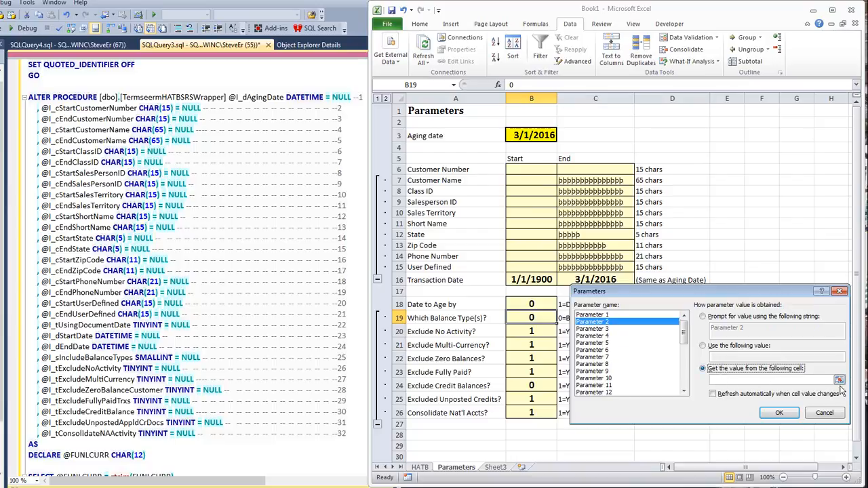
left_click(716, 380)
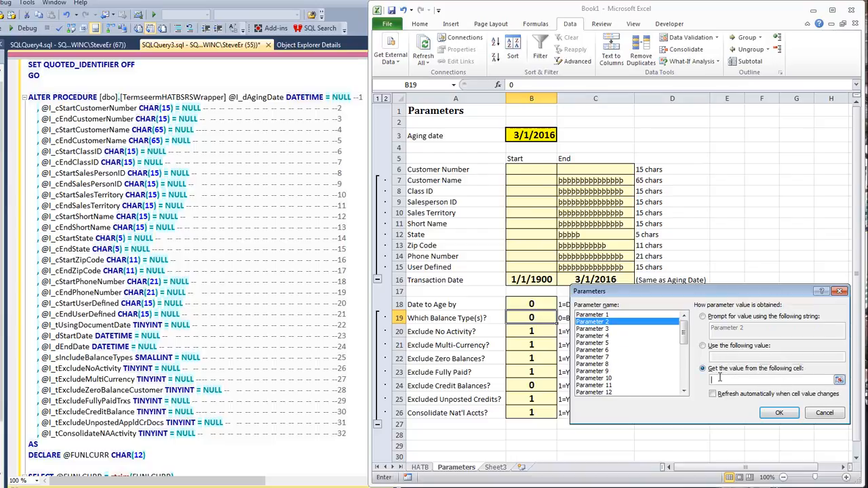
left_click(528, 170)
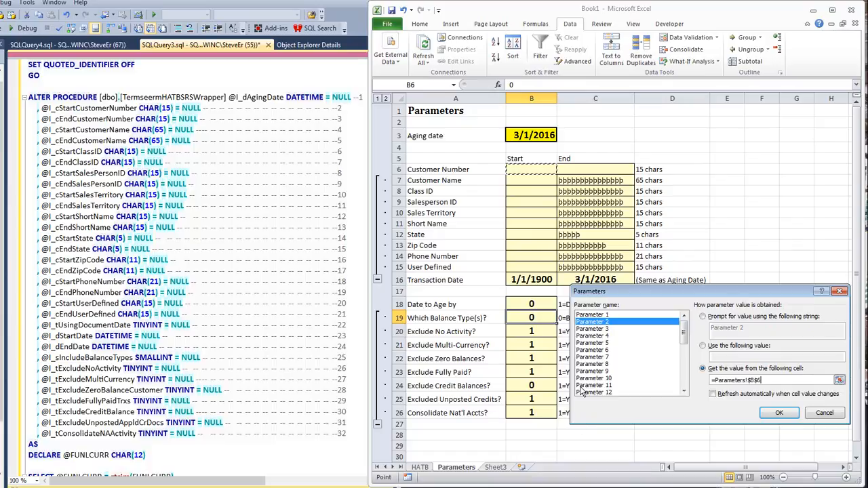
- Link Parameter 3 to the end customer number in cell C6 and Parameter 4 to the start customer name in cell B7
left_click(588, 328)
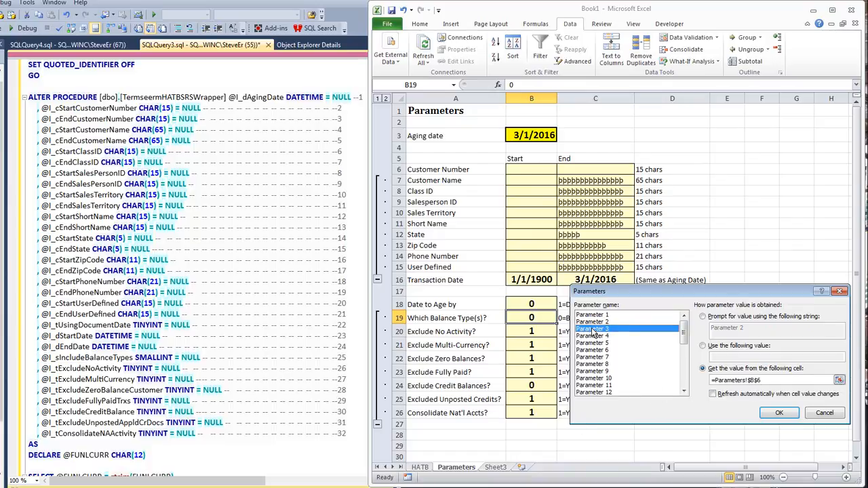
left_click(703, 369)
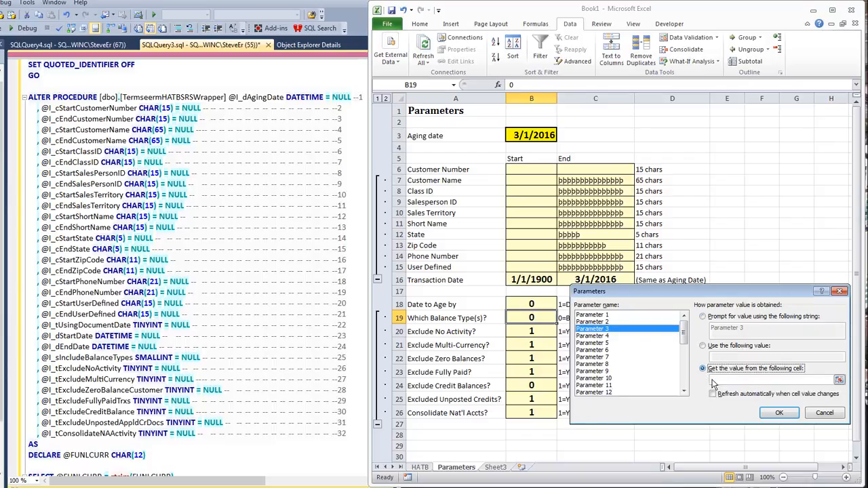
left_click(586, 171)
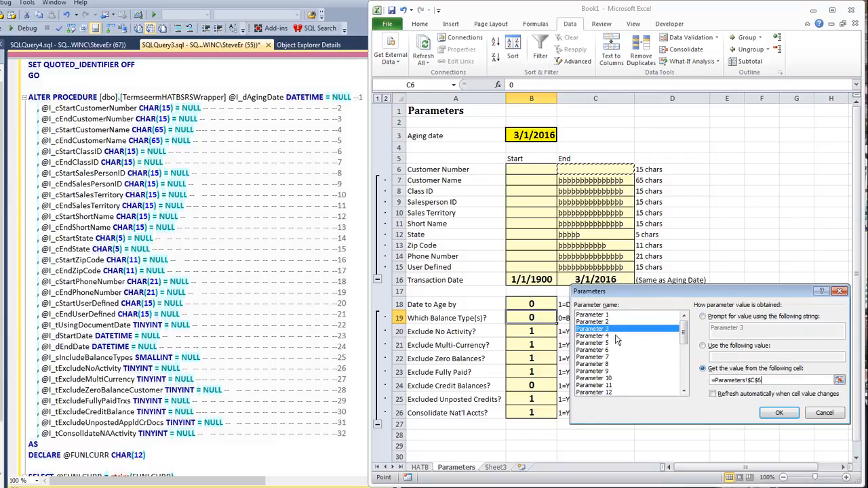
left_click(592, 337)
left_click(703, 369)
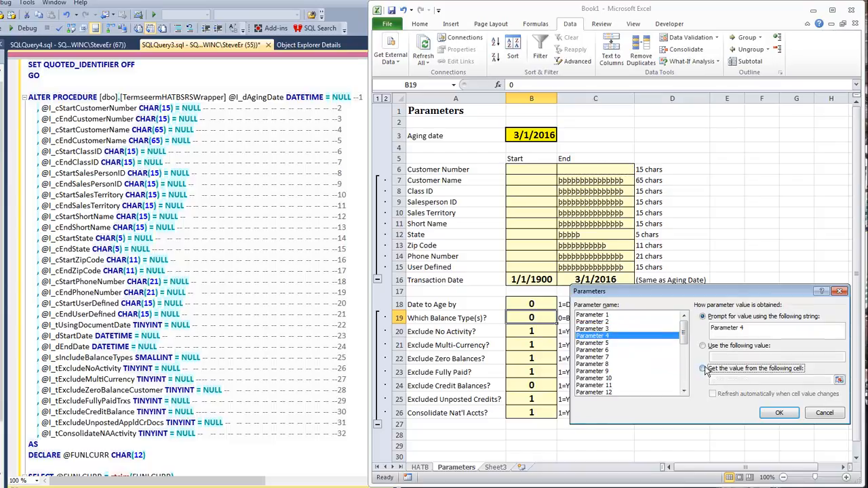
left_click(726, 381)
left_click(529, 180)
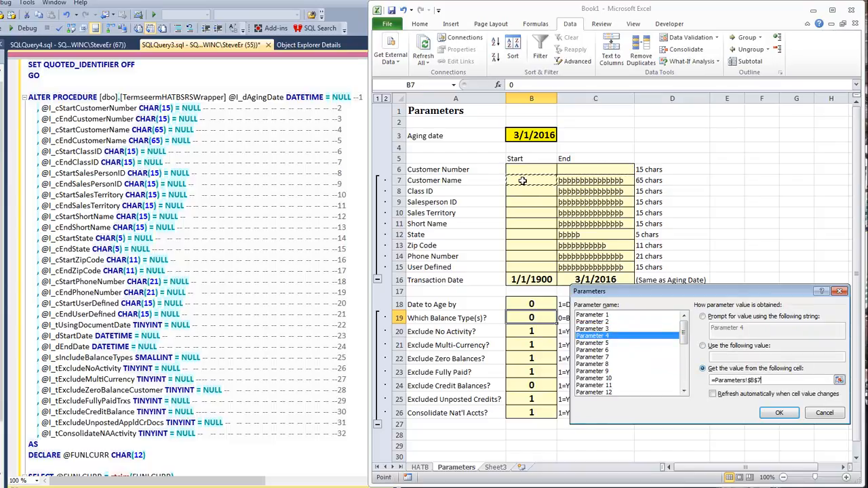
- Link Parameter 5 to the end customer name in cell C7 and Parameter 6 to the start class ID in cell B8
left_click(594, 343)
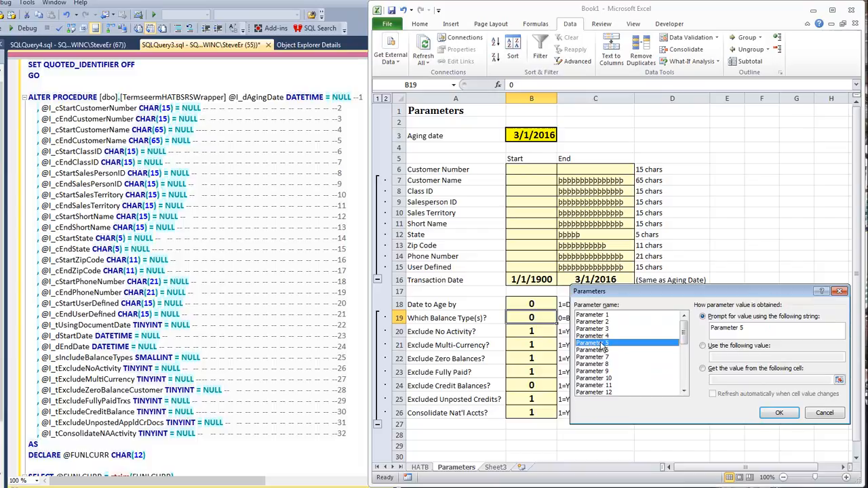
left_click(704, 369)
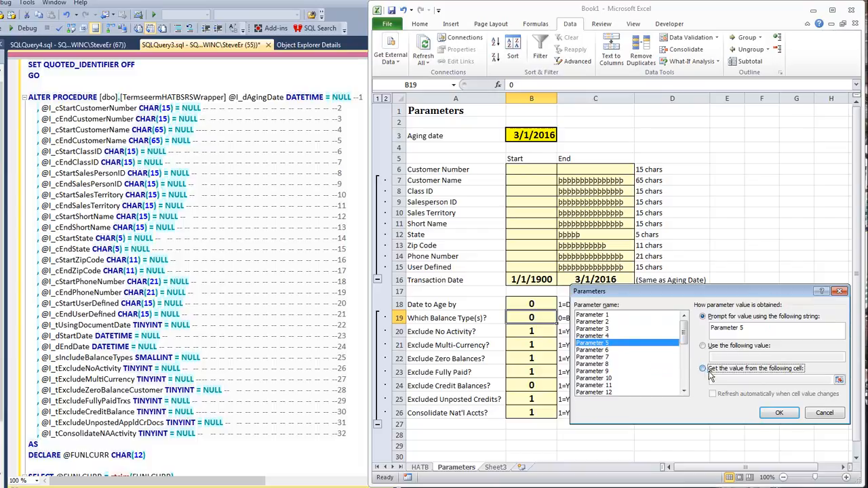
left_click(600, 182)
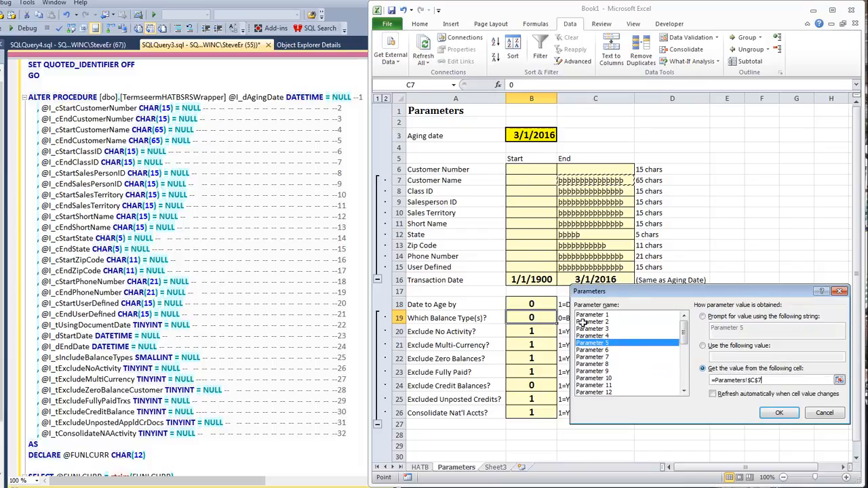
left_click(599, 350)
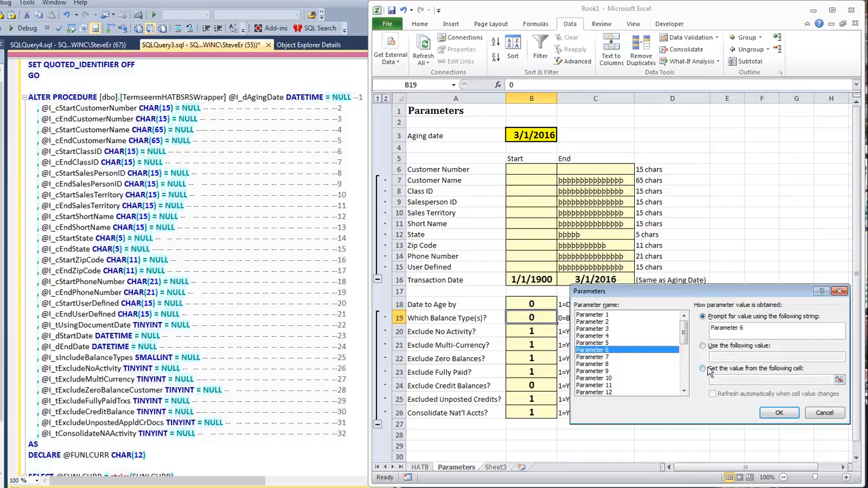
left_click(705, 369)
left_click(726, 380)
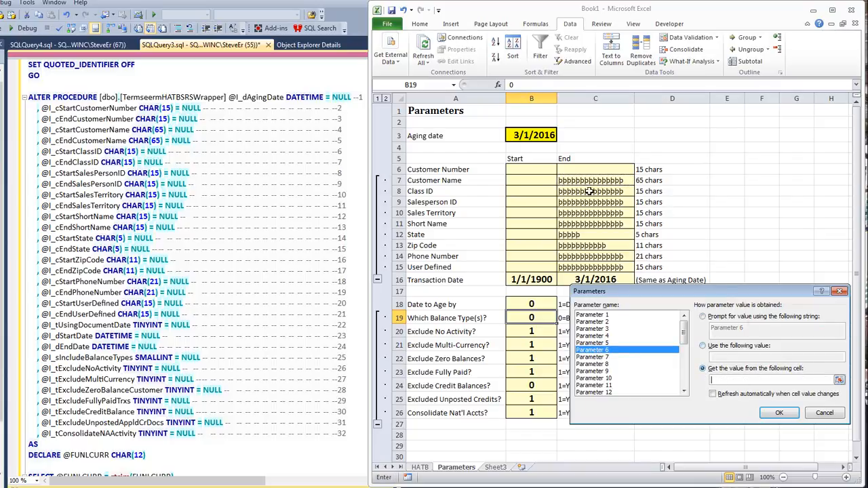
left_click(536, 193)
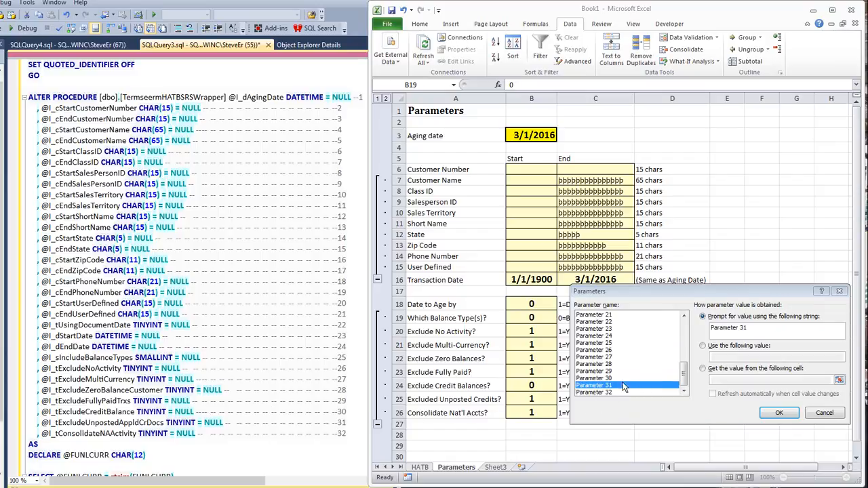
- Link Parameter 31 to the excluded unposted credits value in cell B25 and Parameter 32 to the national accounts value in cell B26
left_click(704, 369)
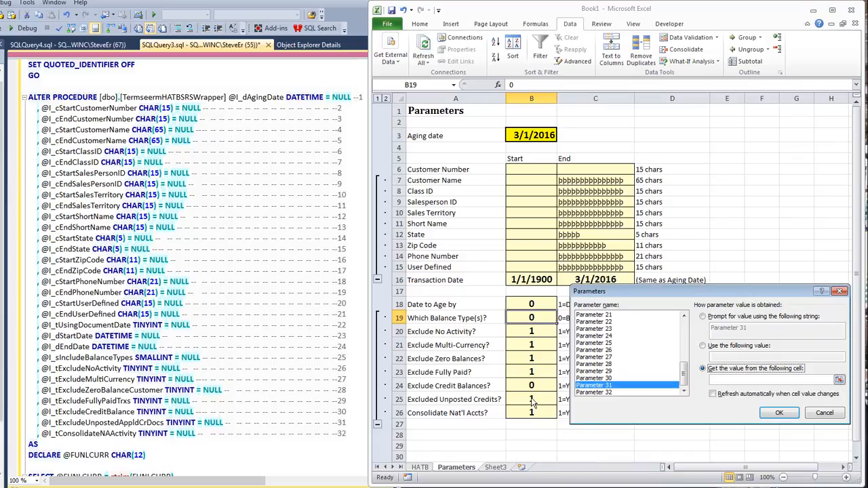
left_click(720, 380)
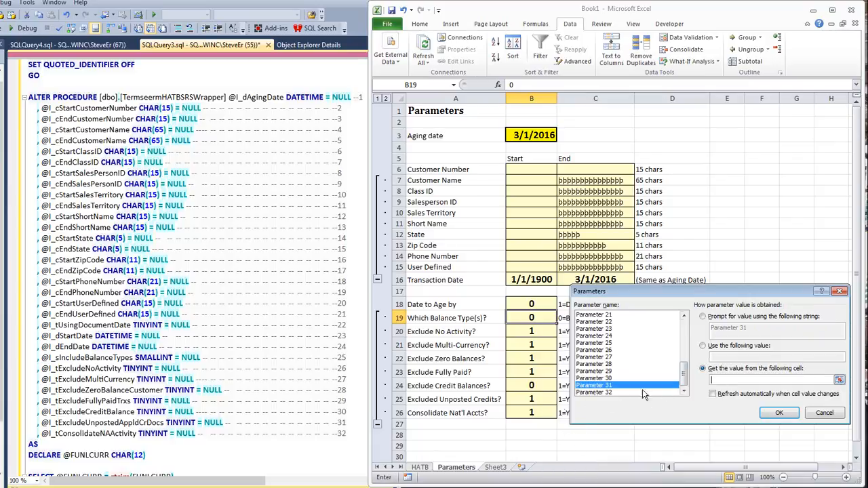
left_click(533, 400)
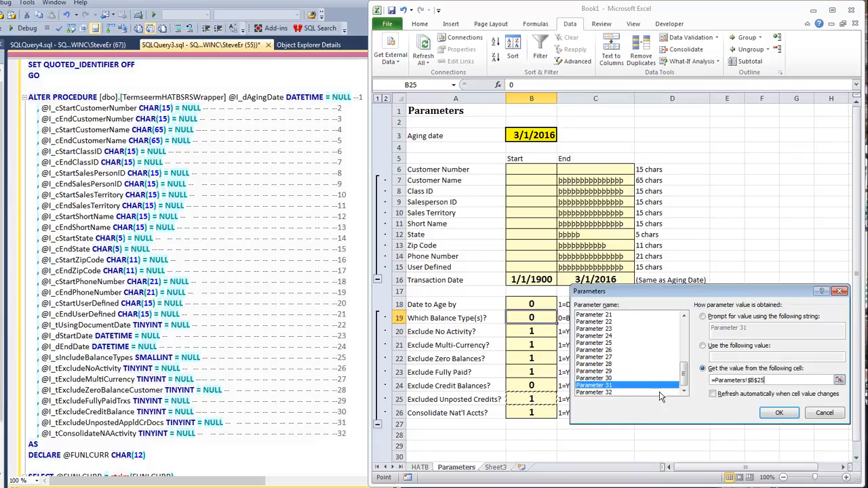
left_click(619, 393)
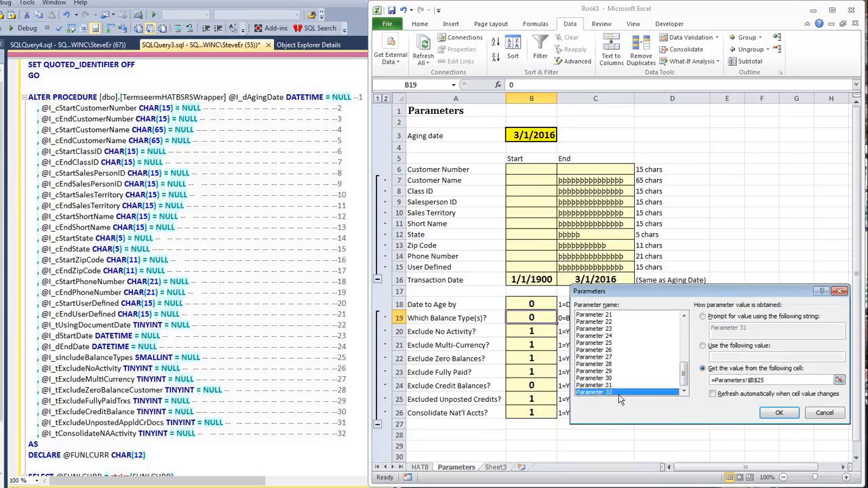
left_click(704, 370)
left_click(725, 380)
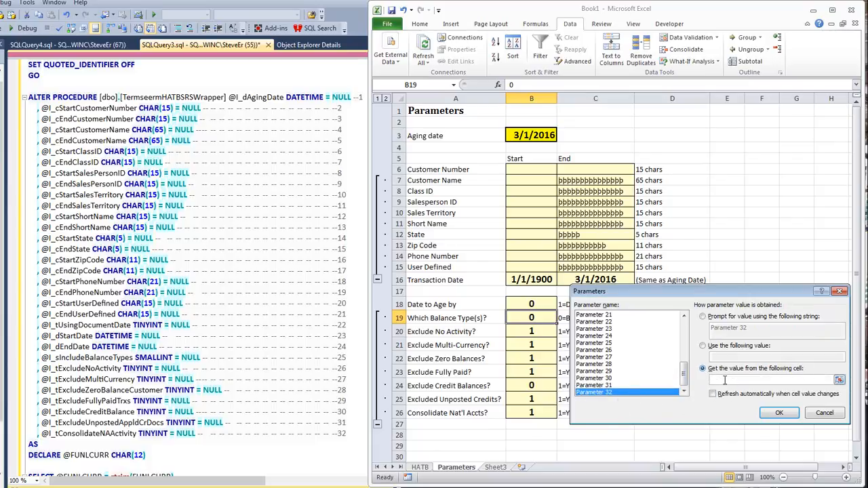
left_click(535, 414)
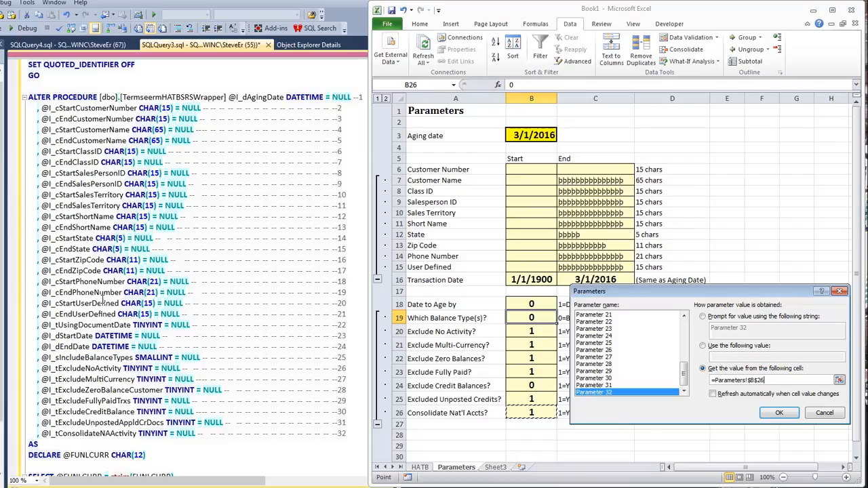
- Review the cell links of Parameters 22, 23, 24, 27 and 30 against the numbered parameters in the stored procedure
left_click_drag(56, 325, 134, 324)
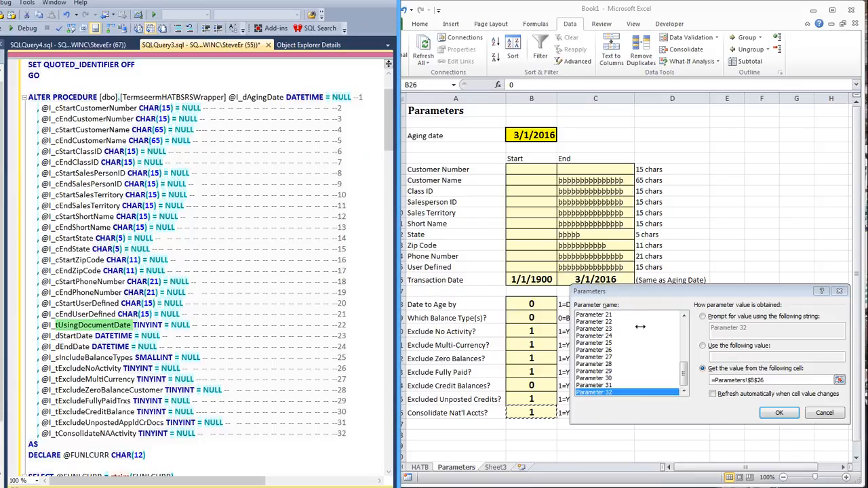
left_click(609, 323)
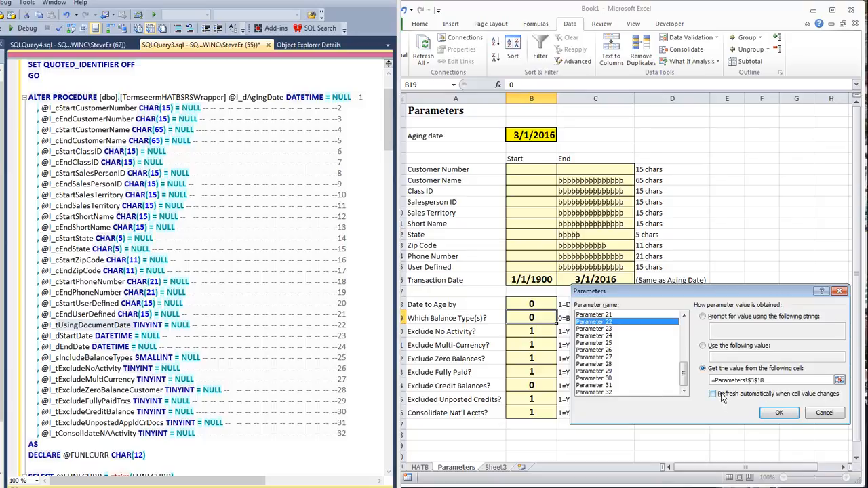
left_click(611, 329)
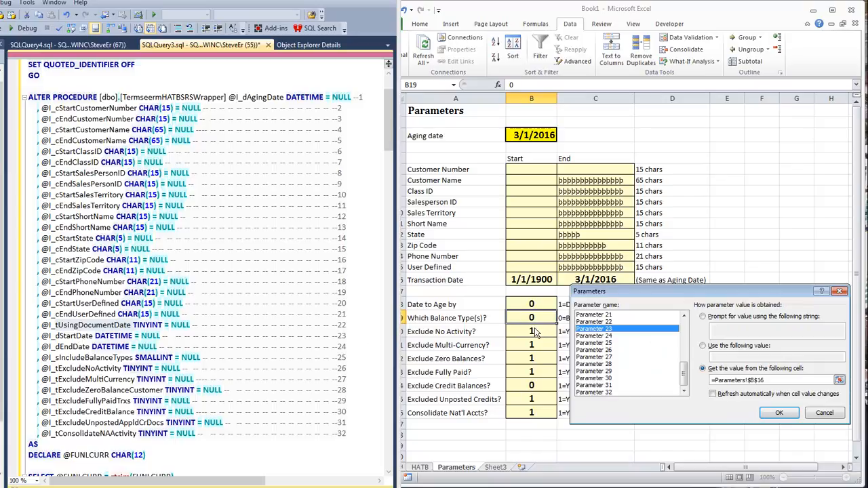
left_click(607, 337)
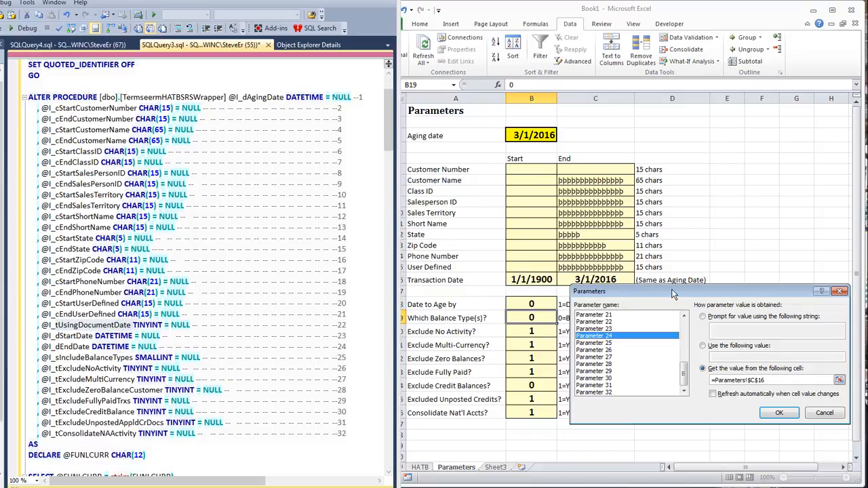
left_click_drag(673, 292, 675, 120)
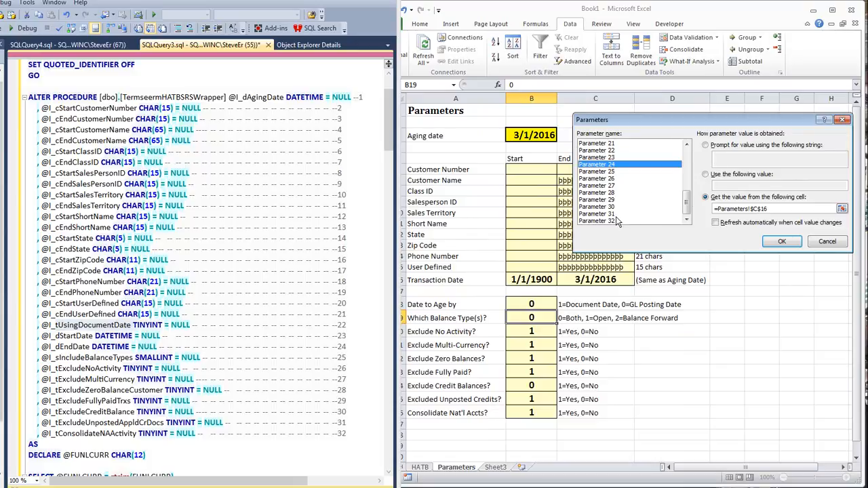
left_click(611, 223)
left_click(600, 186)
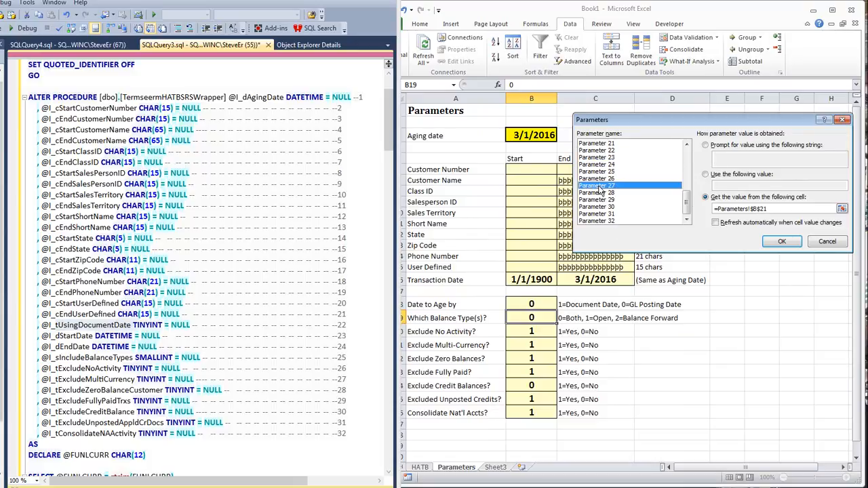
left_click(609, 206)
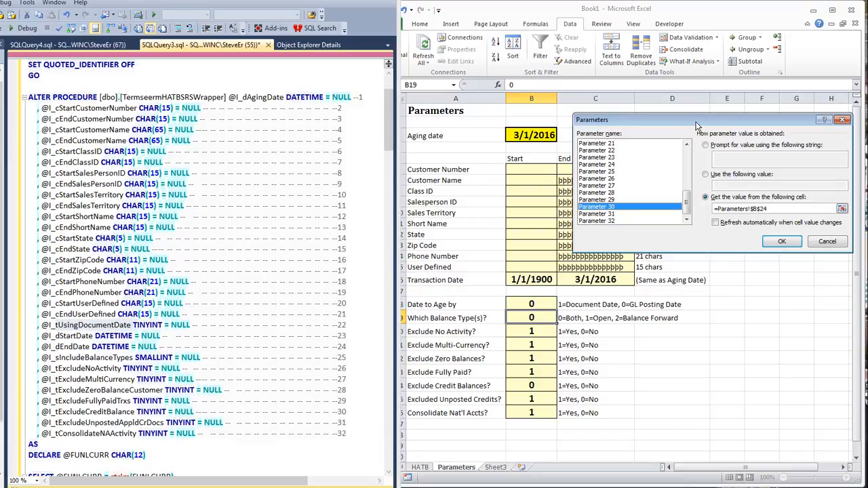
- Accept the parameter links and the connection properties, and close the list of workbook connections
left_click(781, 243)
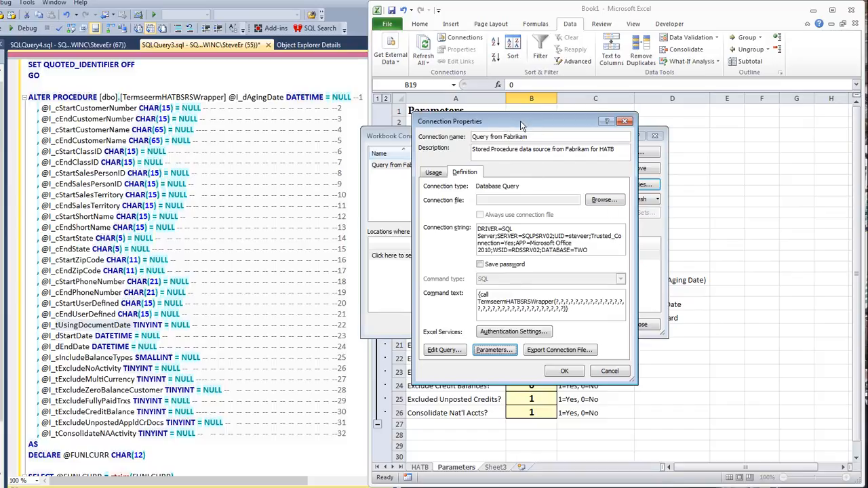
left_click(565, 372)
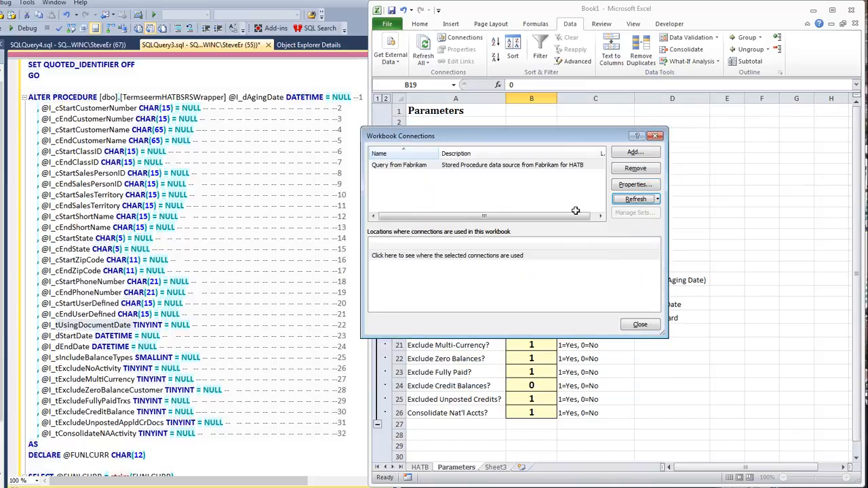
left_click(639, 325)
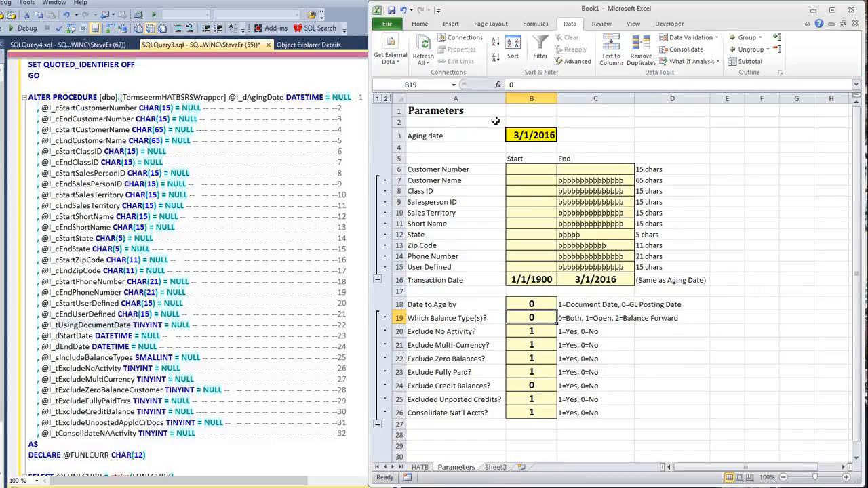
- Sort the table on the HATB sheet by the GLPOSTDT column from newest to oldest
left_click(528, 136)
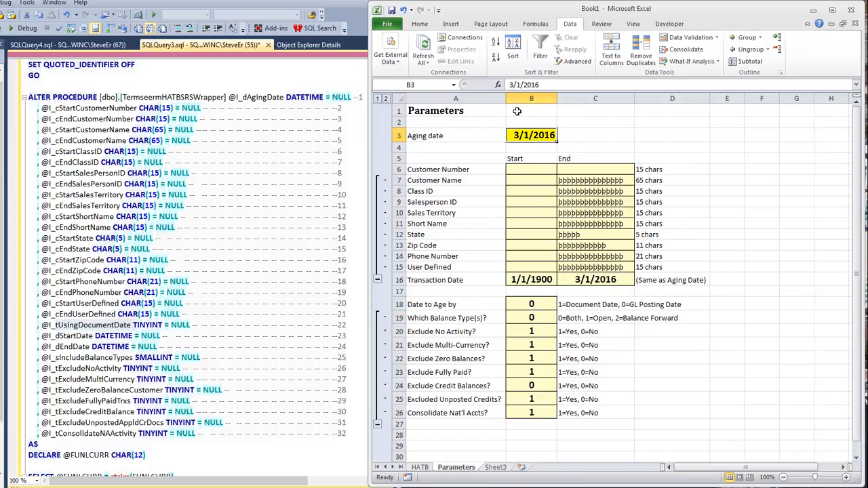
left_click(419, 468)
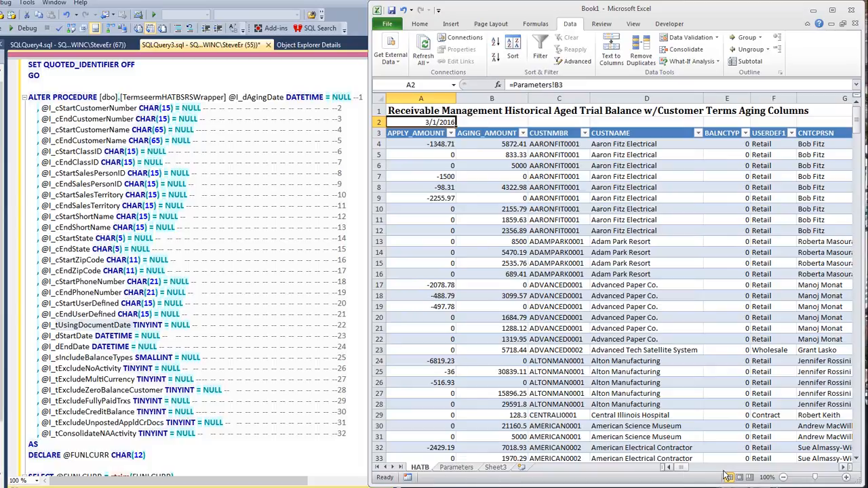
left_click(776, 469)
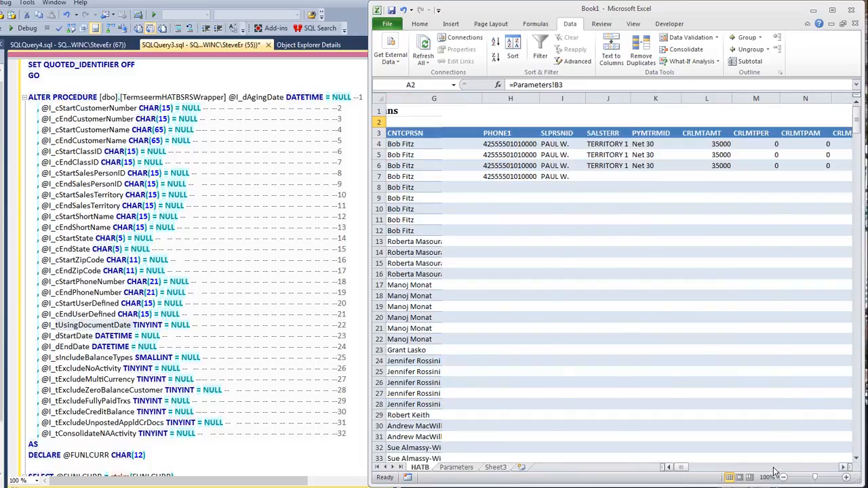
left_click(775, 469)
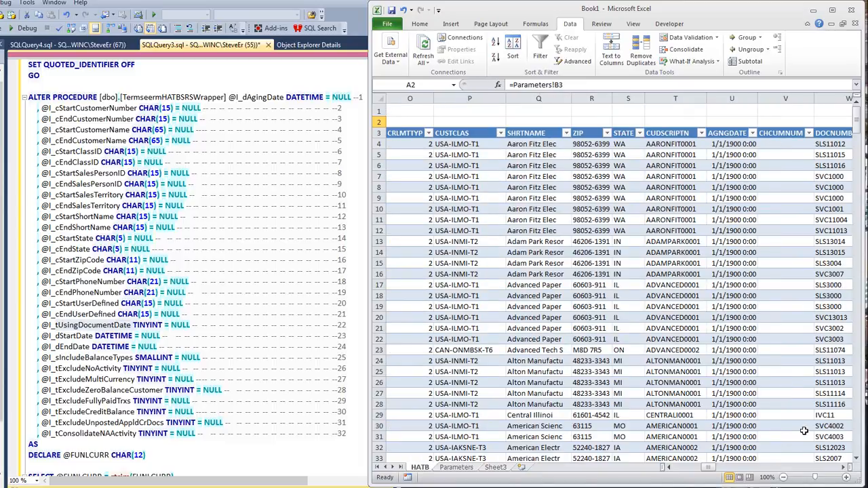
left_click(805, 469)
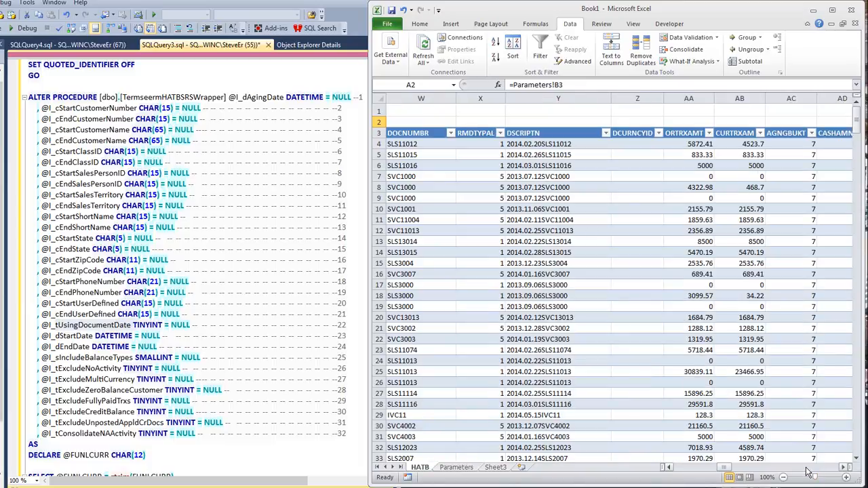
left_click(807, 468)
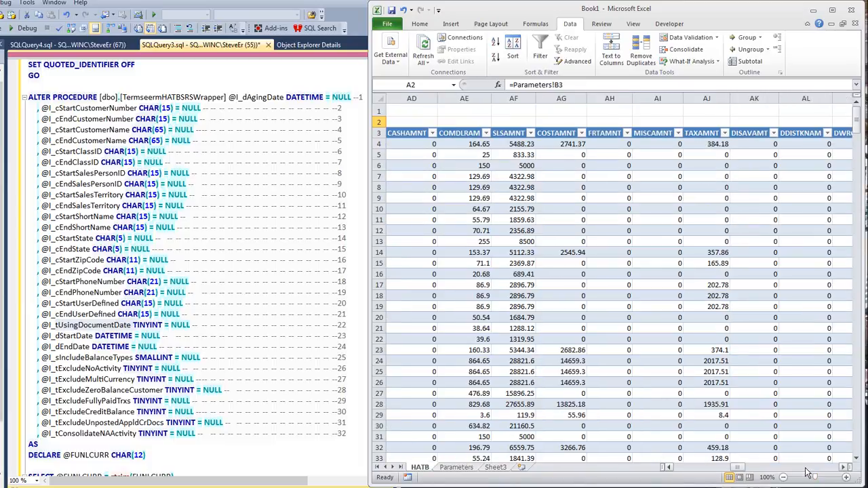
left_click(762, 469)
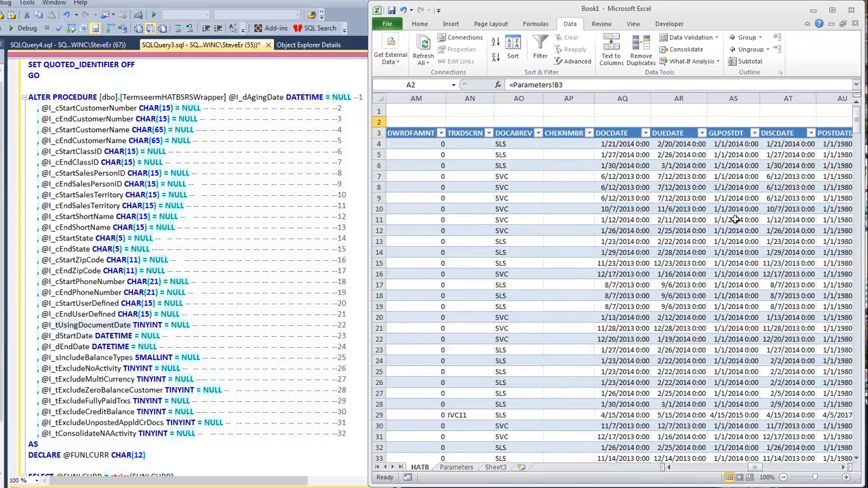
left_click(755, 133)
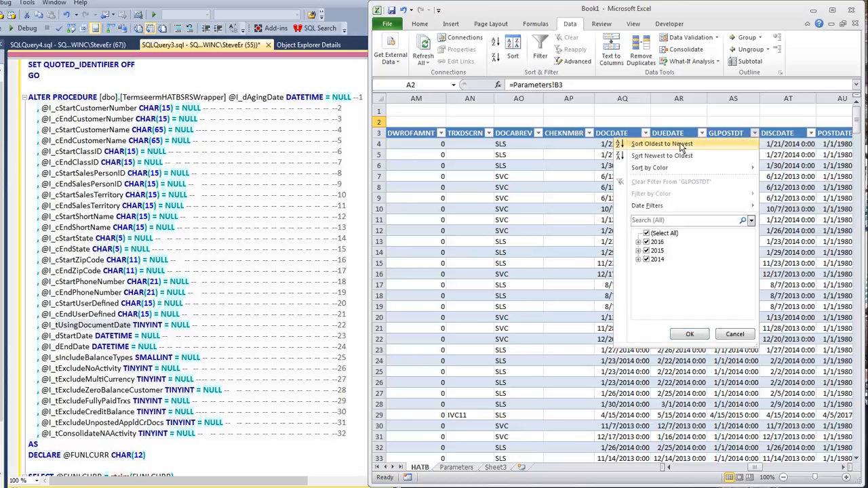
left_click(665, 155)
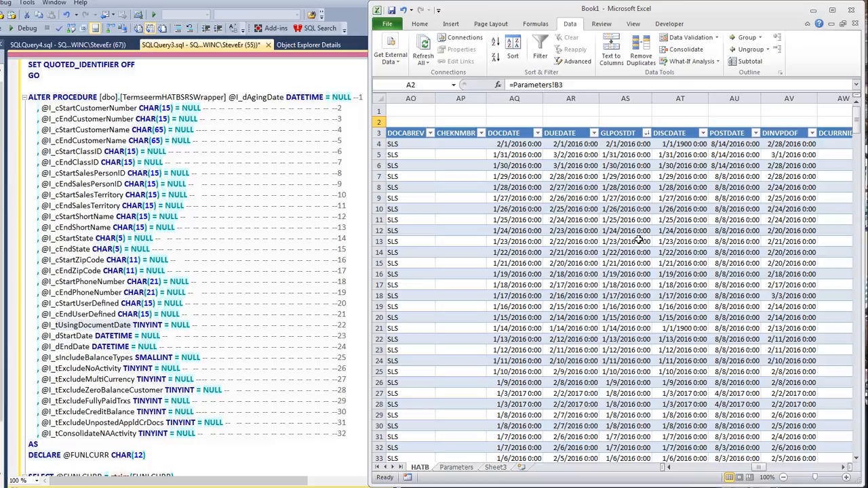
- Check the aging date on the Parameters sheet, refresh the query data on the HATB sheet and return to the Parameters sheet
left_click(455, 467)
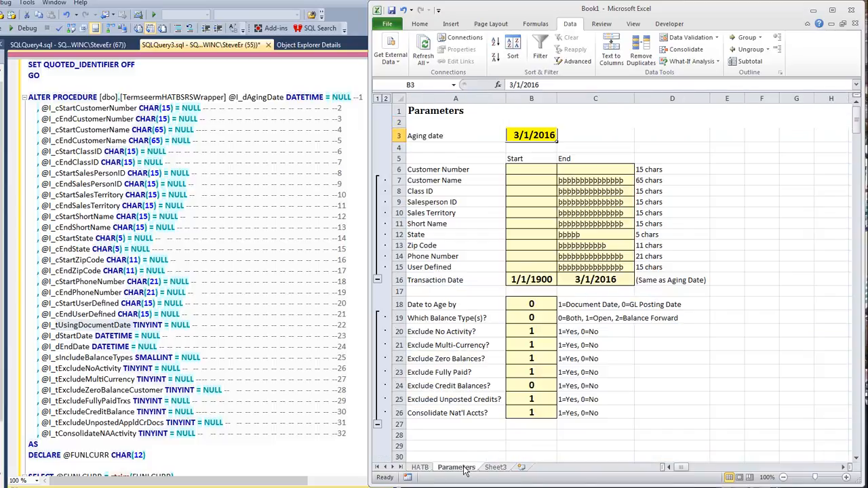
left_click(420, 468)
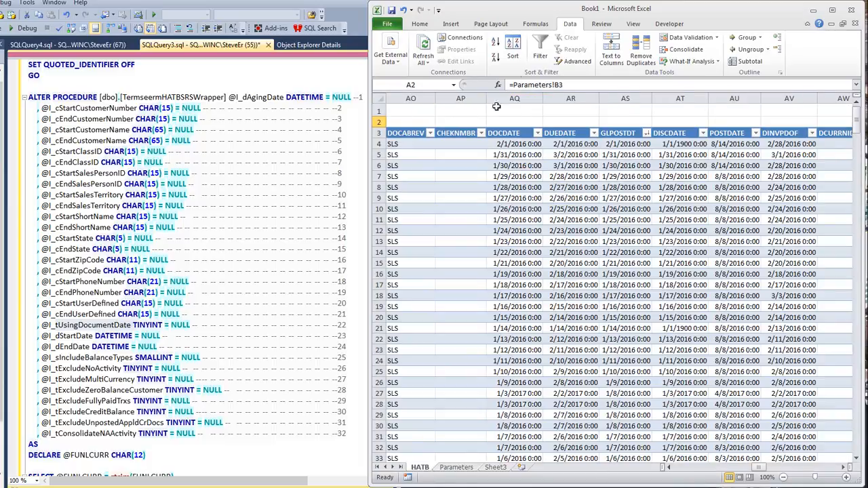
left_click(425, 45)
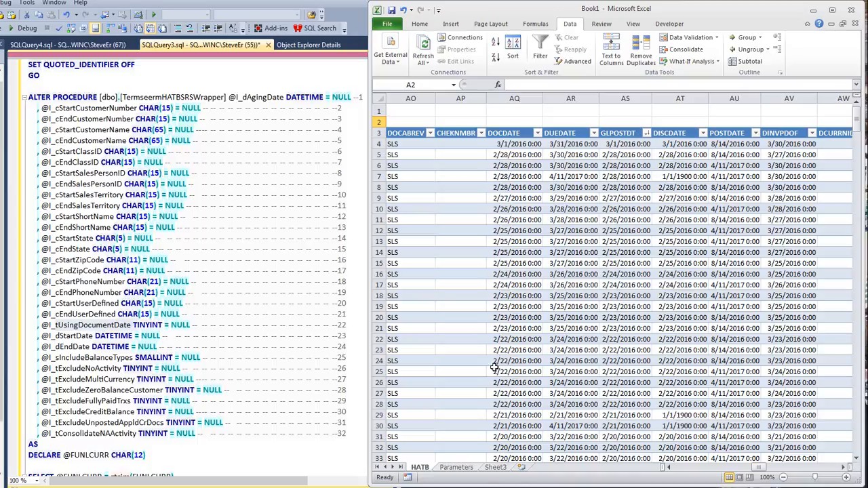
left_click(464, 470)
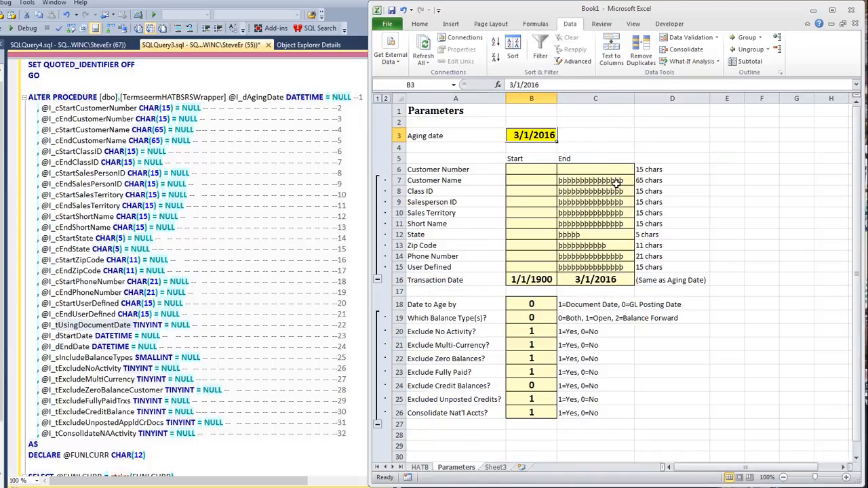
- Set the aging date on the Parameters sheet to 1/1/2016 and refresh the query data on the HATB sheet
type("1/1/2016")
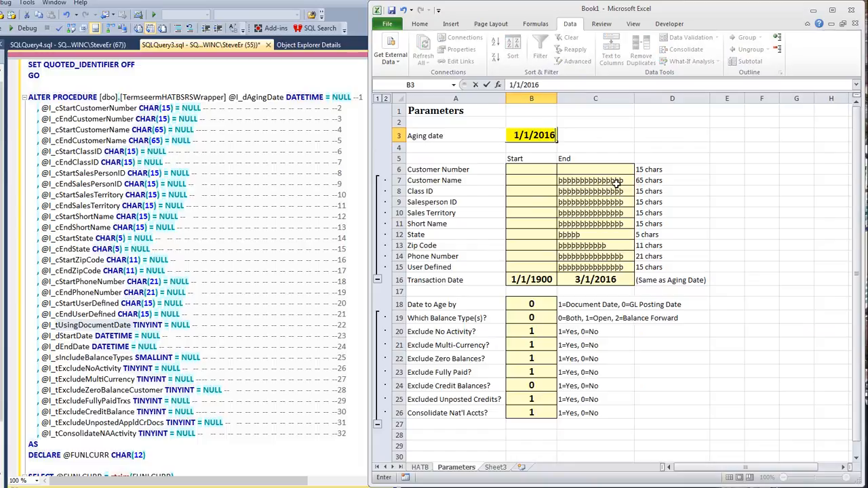
key("Return")
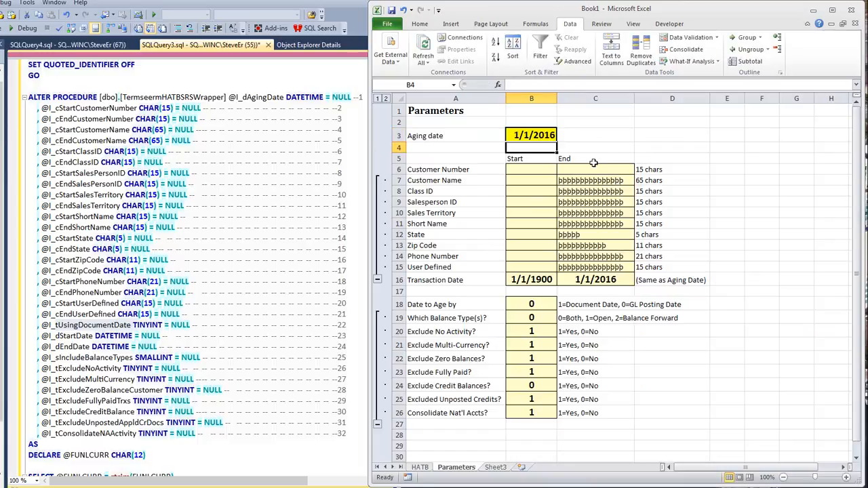
left_click(538, 136)
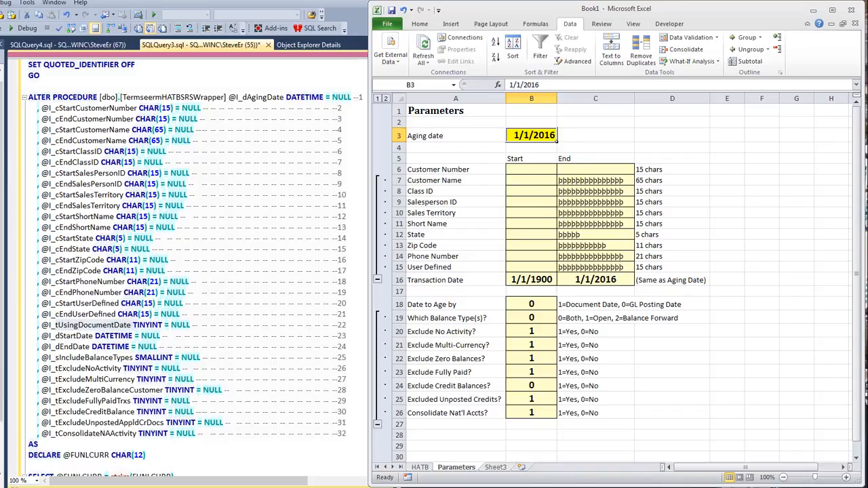
left_click(420, 467)
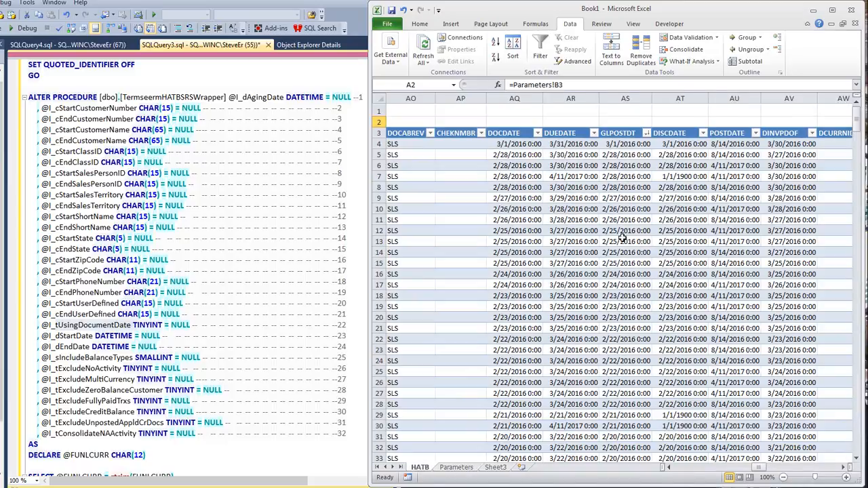
left_click(422, 49)
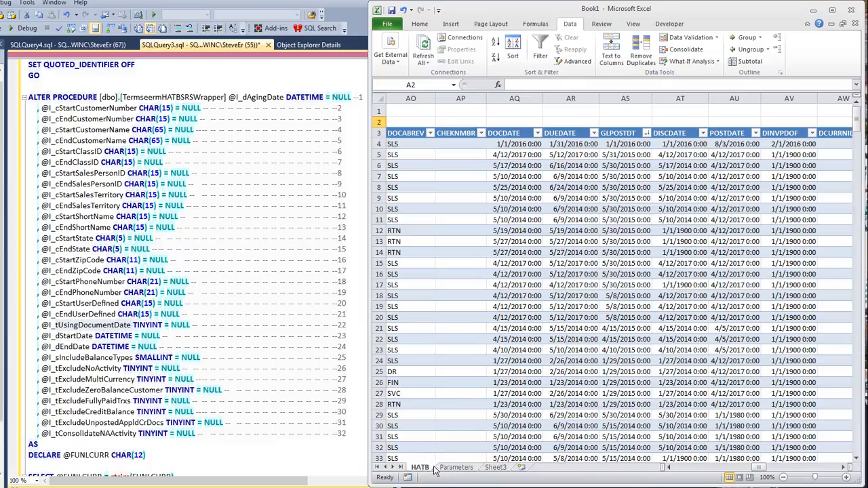
- Check the newest GLPOSTDT dates in the refreshed HATB table against the aging date, and inspect the table's first columns
left_click(621, 156)
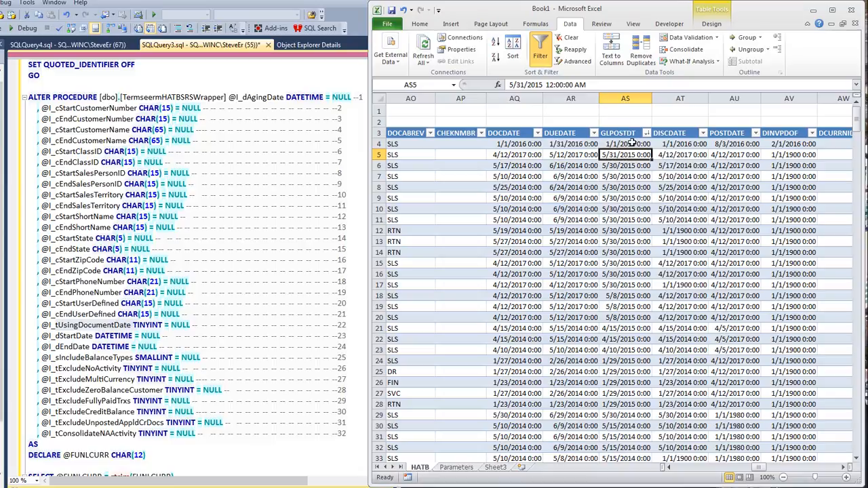
left_click(617, 144)
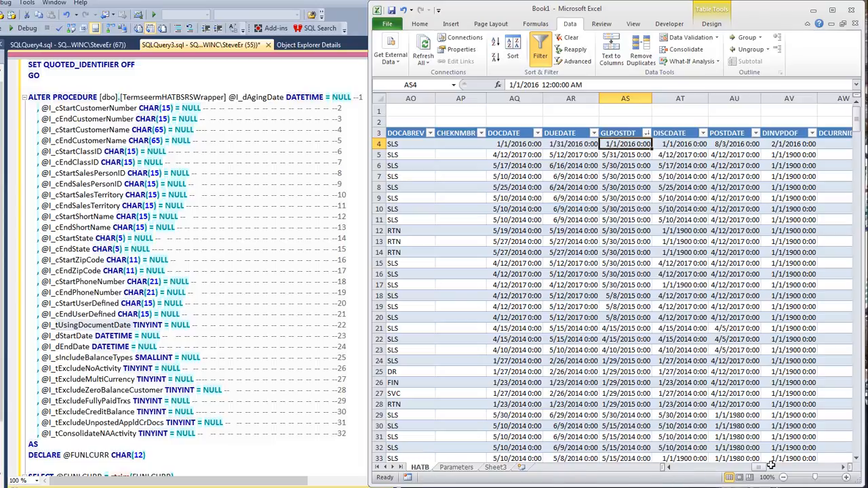
left_click_drag(746, 469, 665, 469)
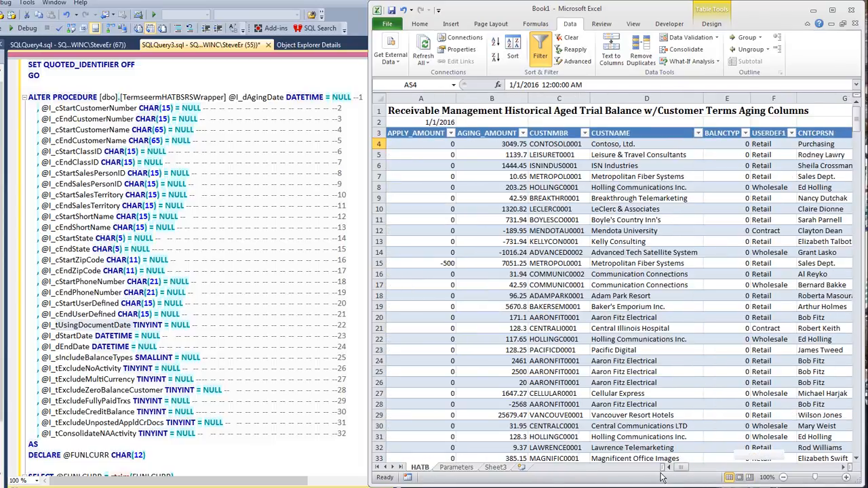